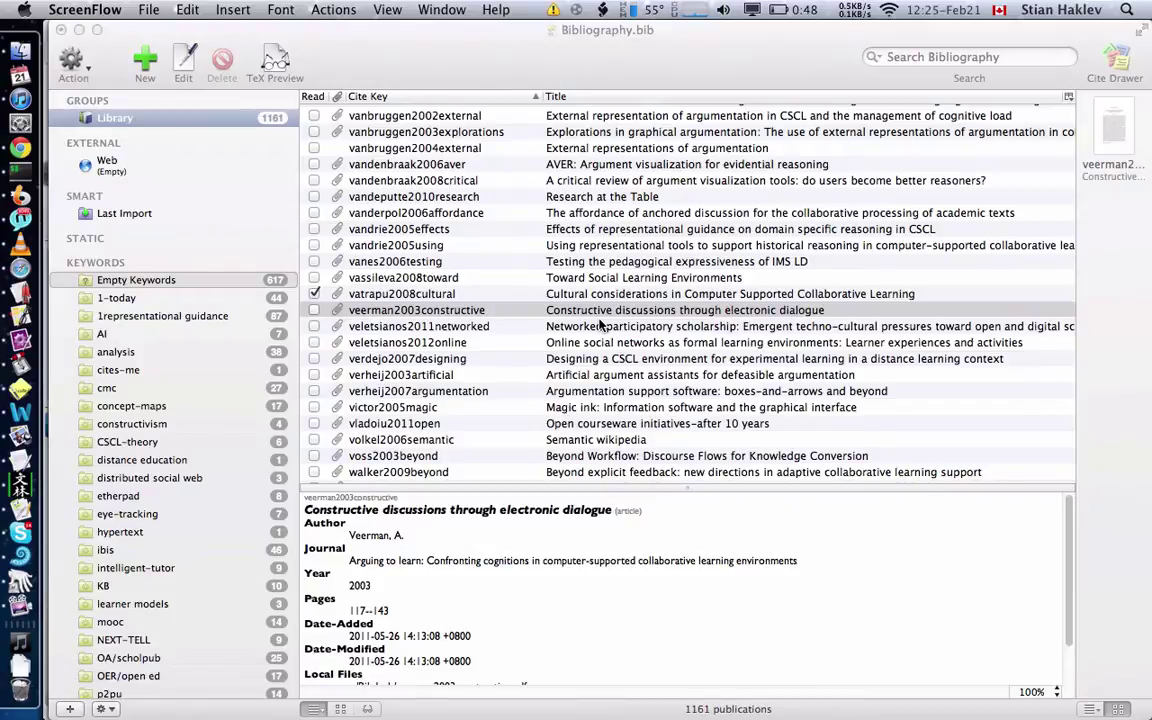
# - Switch from BibDesk to Chrome and run a Google search for 'doi' in a new tab
pyautogui.press('super+space')
pyautogui.press('super+Tab')
pyautogui.press('Tab')
pyautogui.press('Tab')
pyautogui.press('Tab')
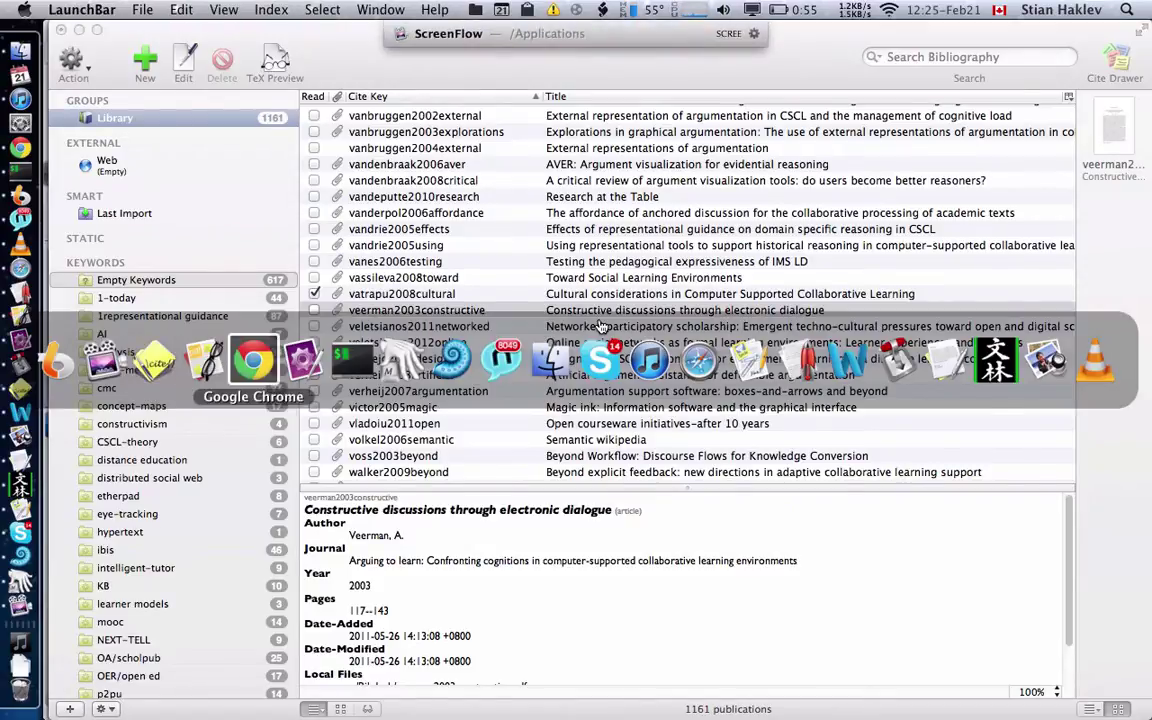
pyautogui.press('super+t')
pyautogui.write('doi')
pyautogui.press('Return')
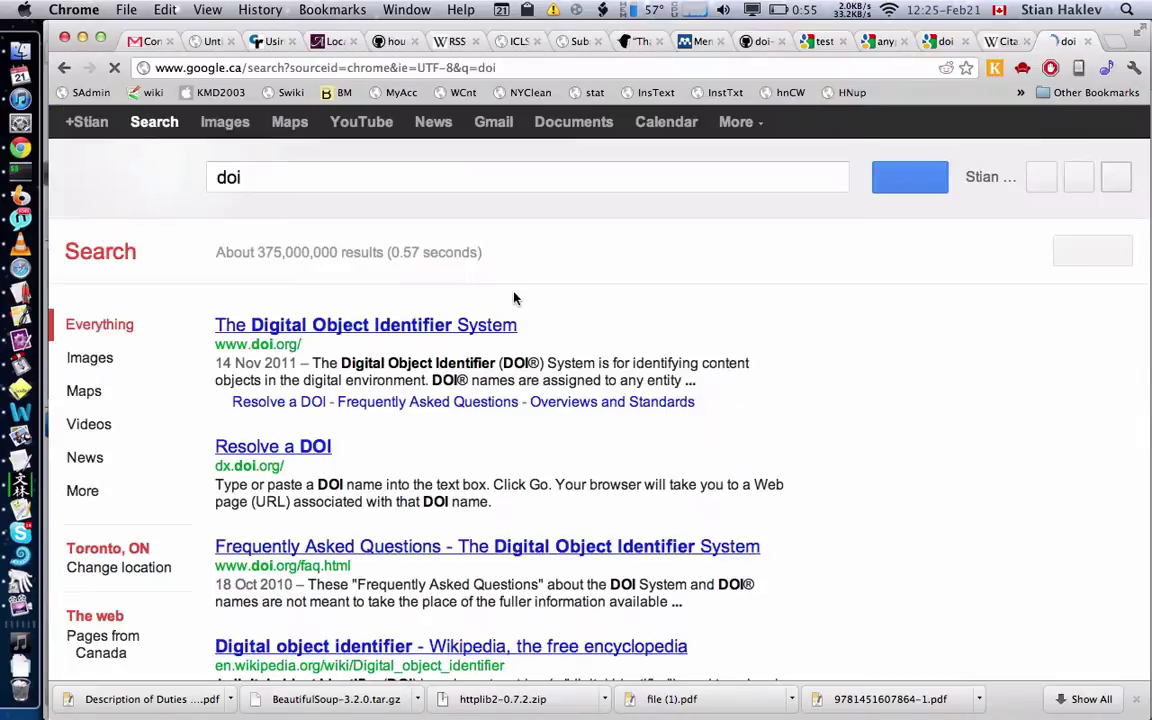
pyautogui.click(412, 325)
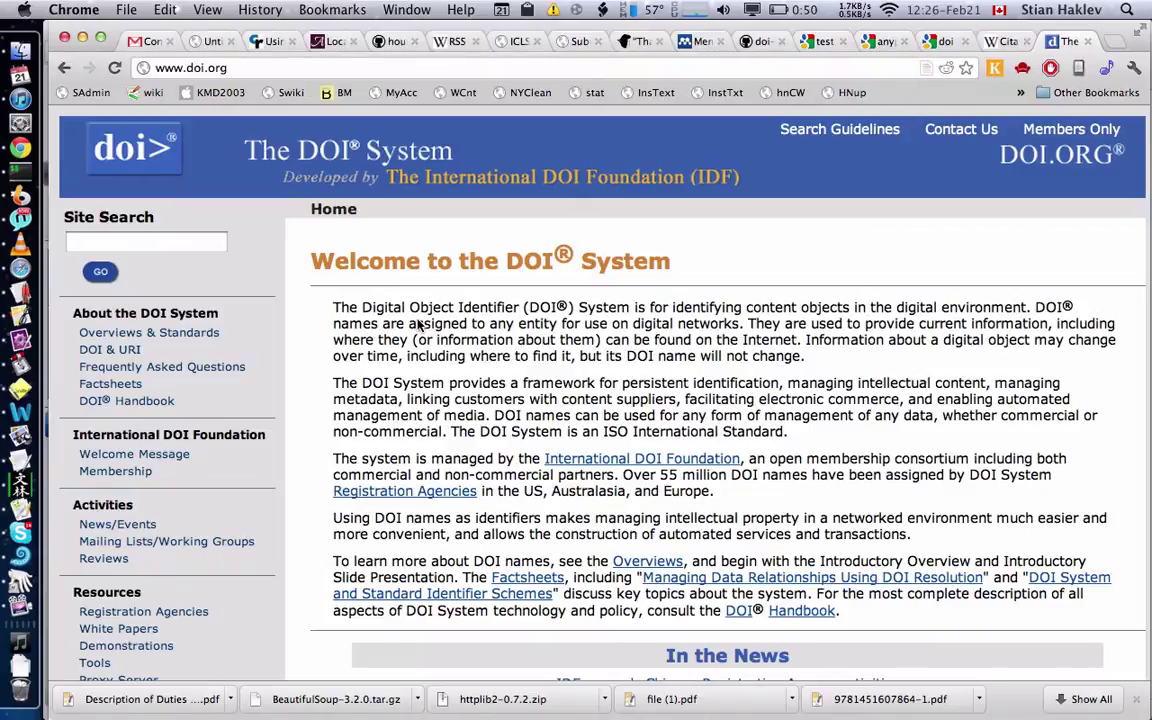
# - Import DOI 10.1093/ije/dyl189 from Wikipedia's note 22 into BibDesk as garfield2006citation
pyautogui.hotkey('ctrl', 'shift', 'Tab')
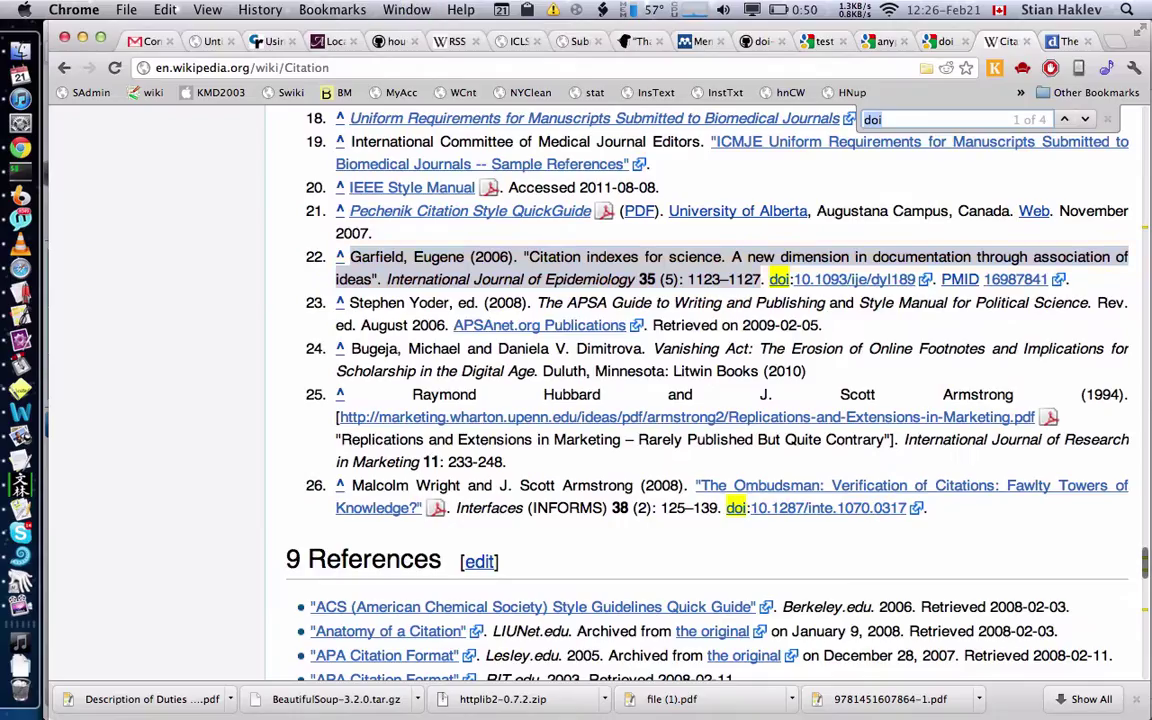
pyautogui.scroll(15, 219, 509)
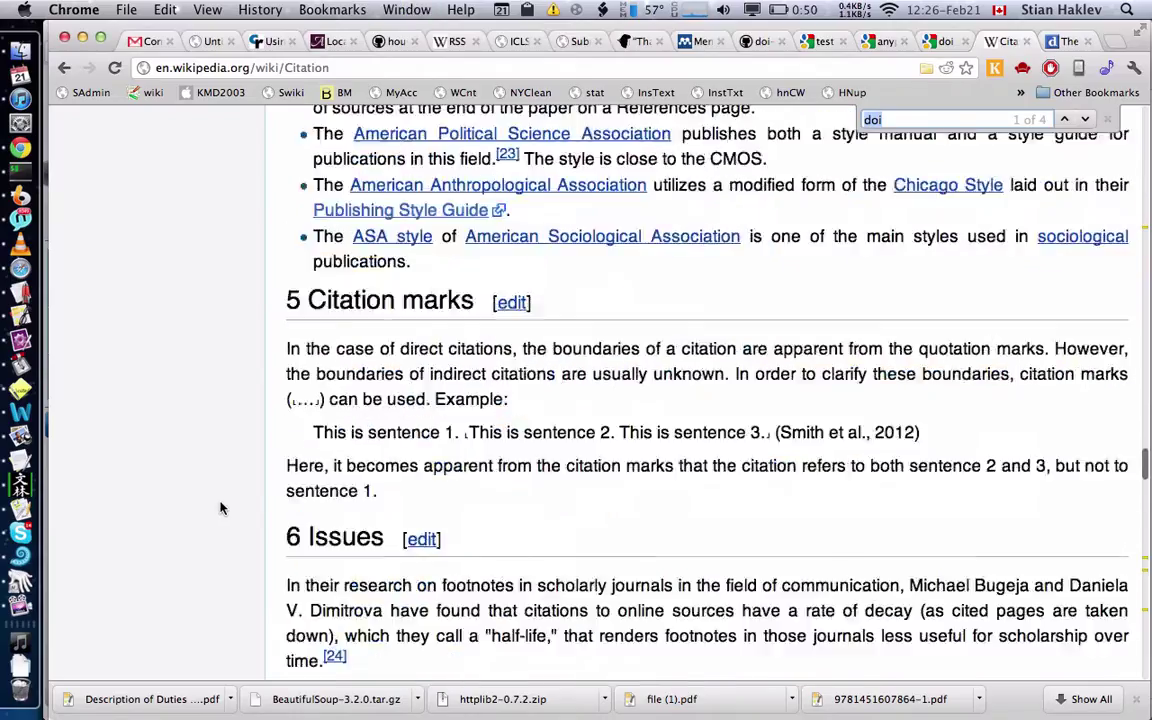
pyautogui.scroll(15, 221, 509)
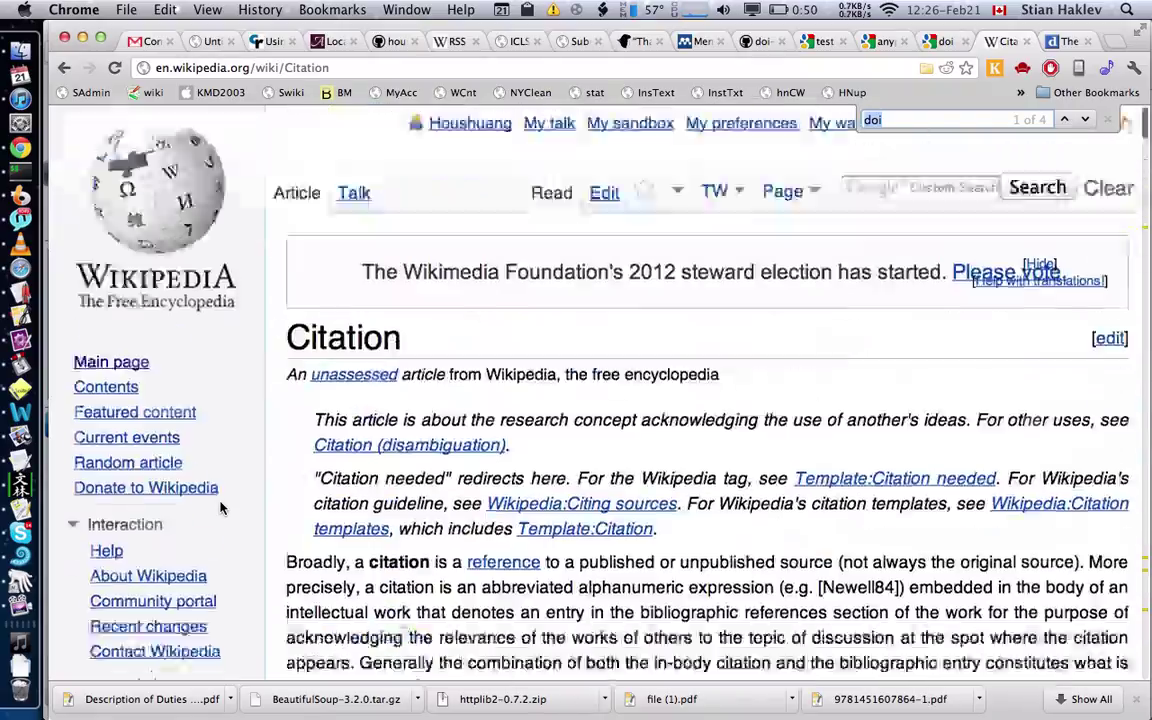
pyautogui.scroll(-15, 235, 610)
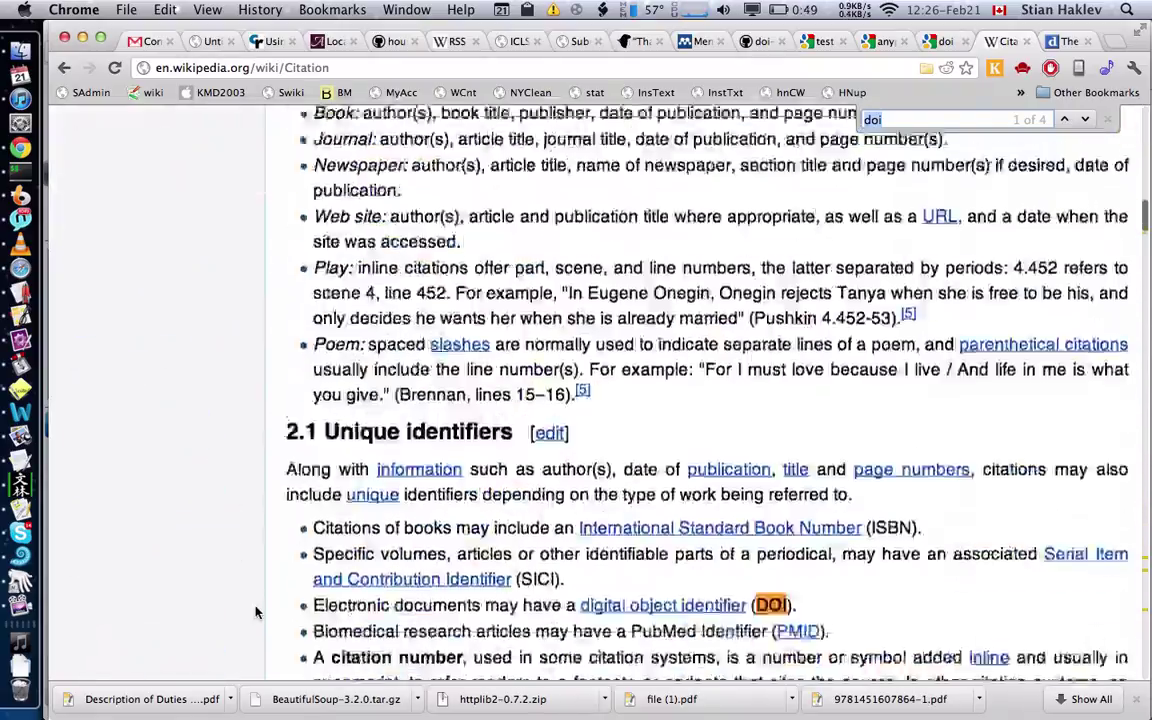
pyautogui.scroll(-20, 256, 612)
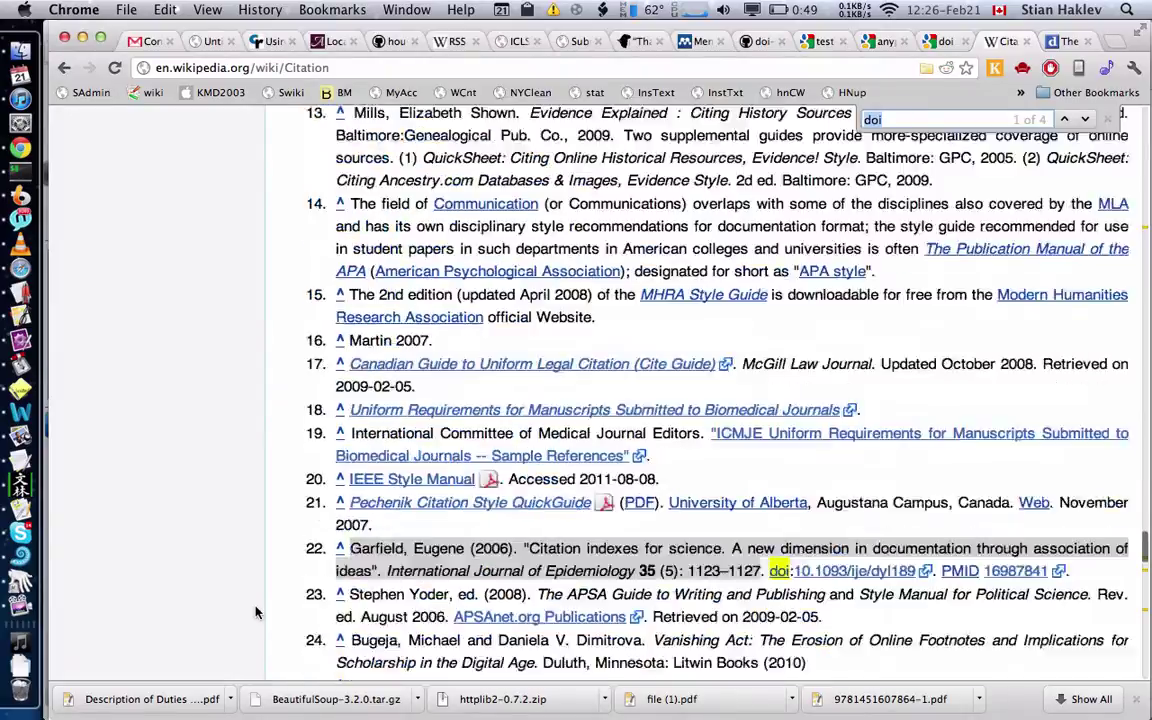
pyautogui.scroll(5, 245, 480)
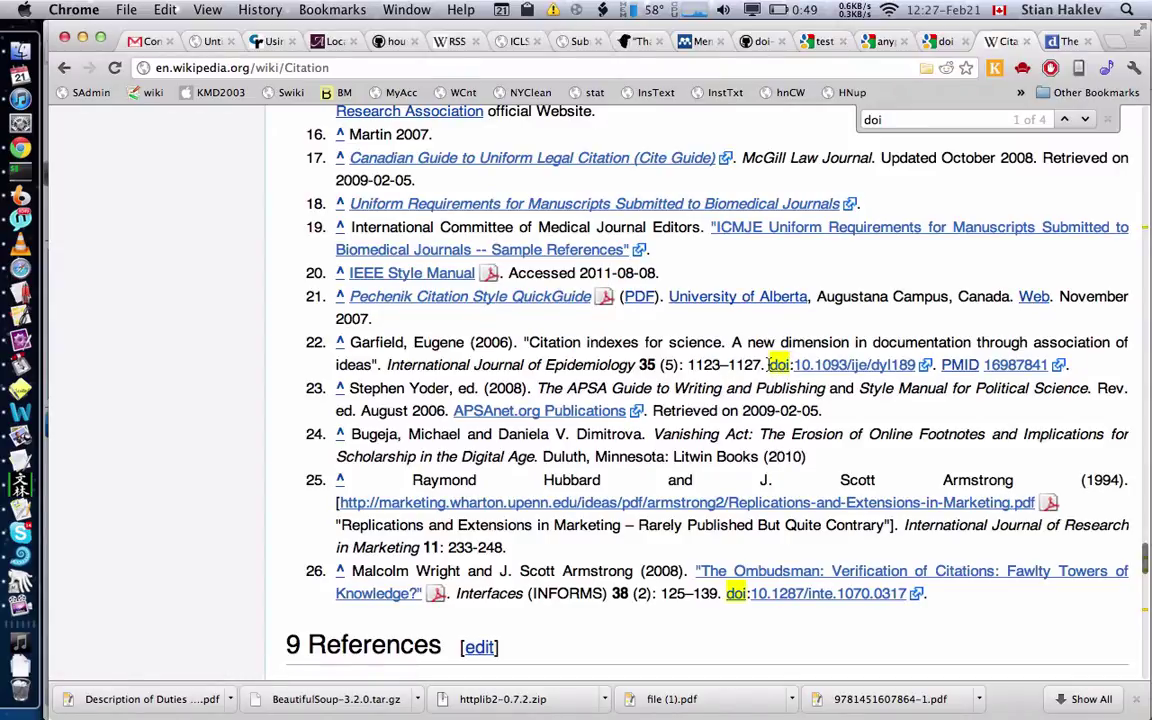
pyautogui.moveTo(770, 364); pyautogui.dragTo(913, 362)
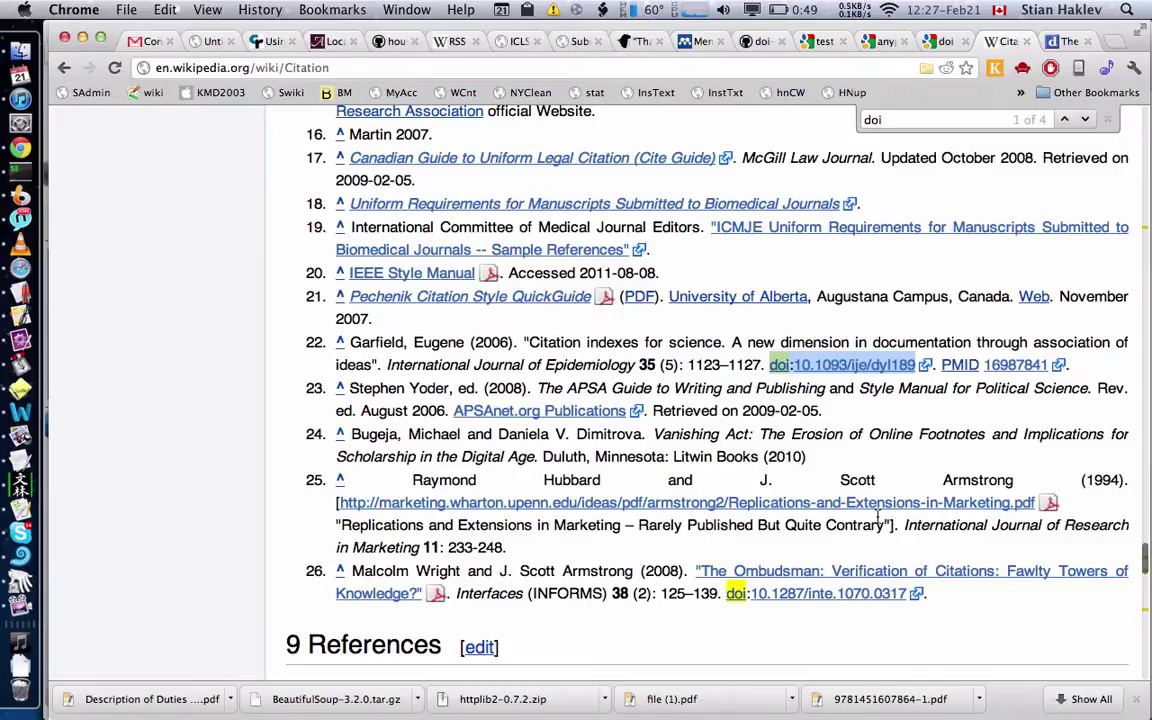
pyautogui.press('super+c')
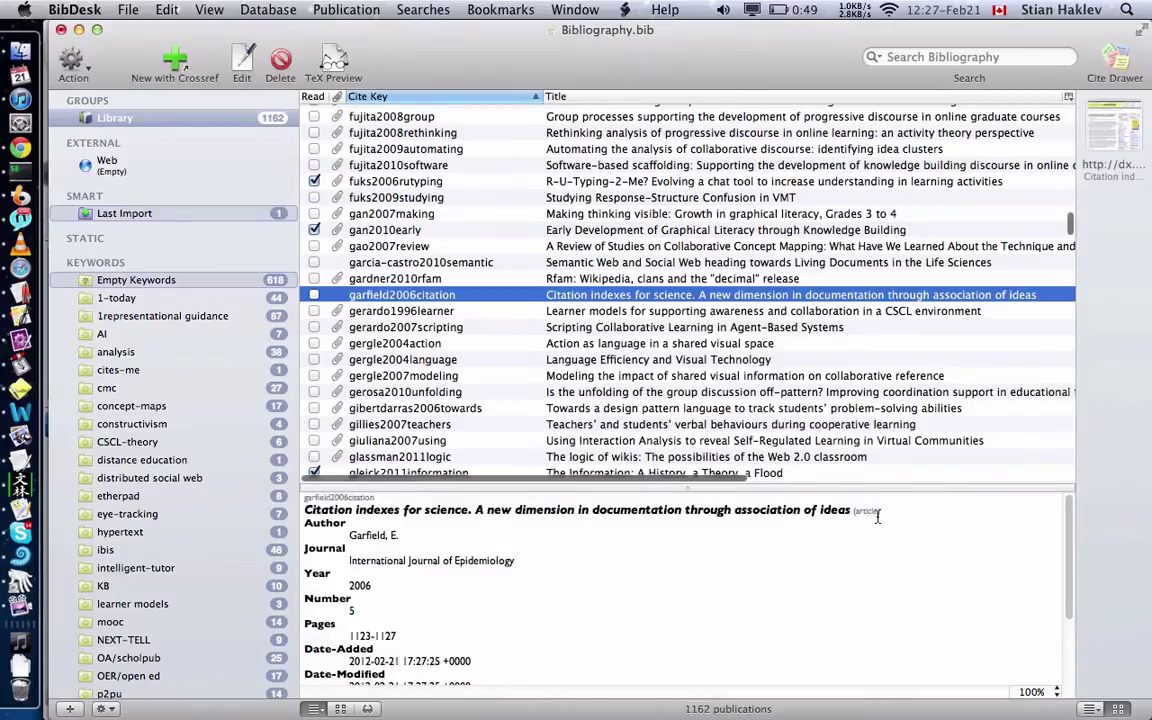
pyautogui.doubleClick(880, 295)
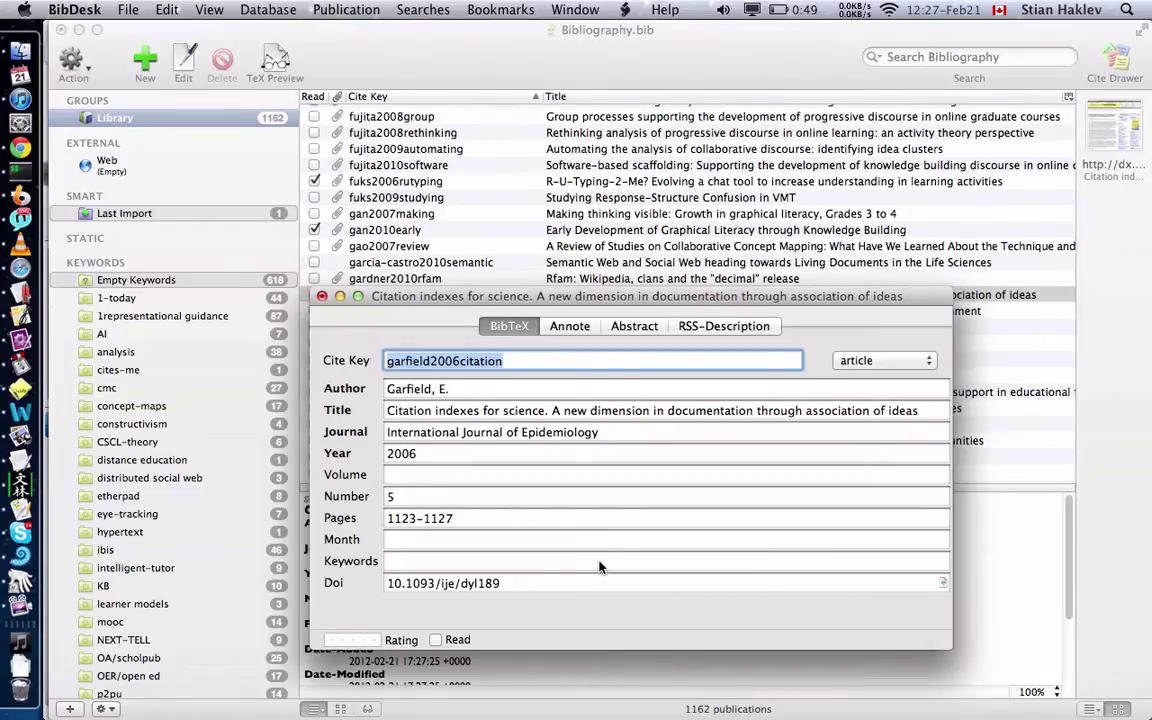
pyautogui.click(321, 296)
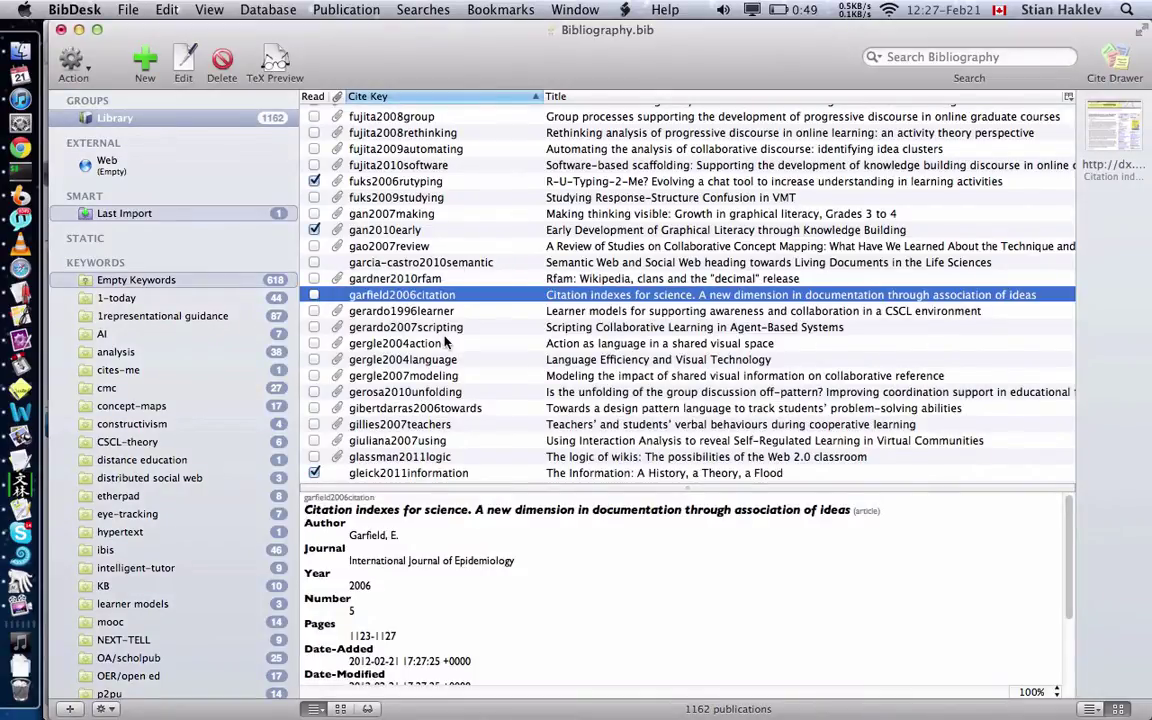
# - Replace the DOI-based Garfield 2006 entry with one imported from reference 22's full citation text
pyautogui.press('super+BackSpace')
pyautogui.press('Return')
pyautogui.press('super+Tab')
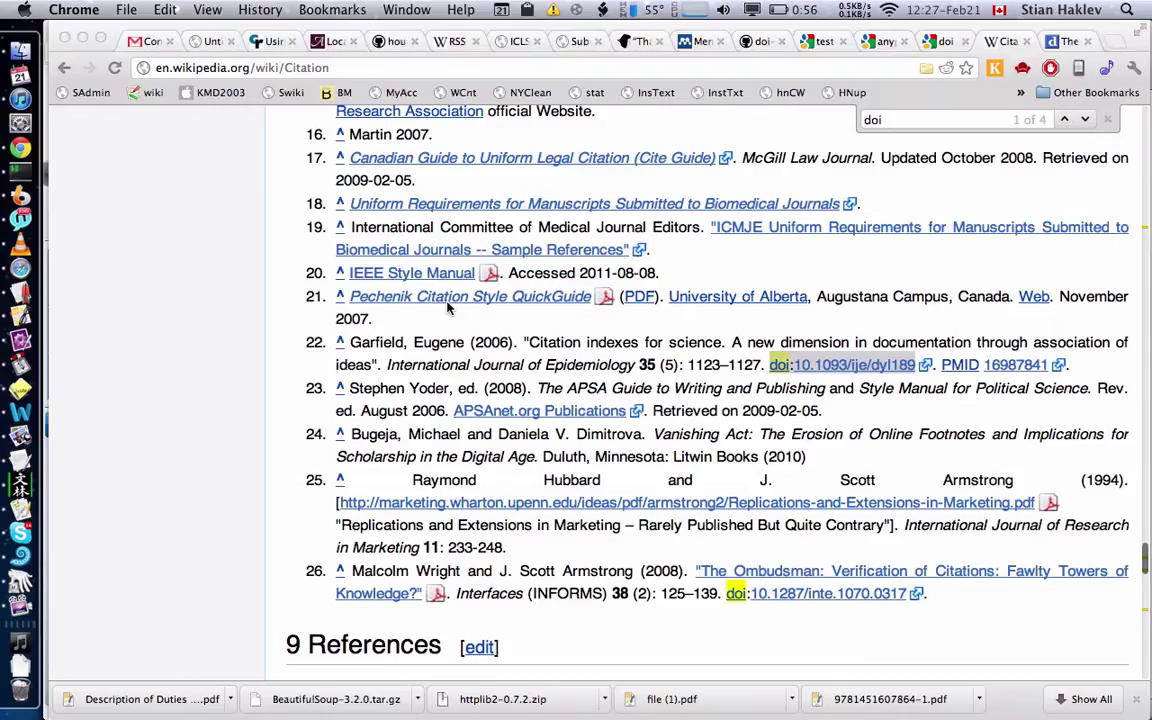
pyautogui.click(352, 340)
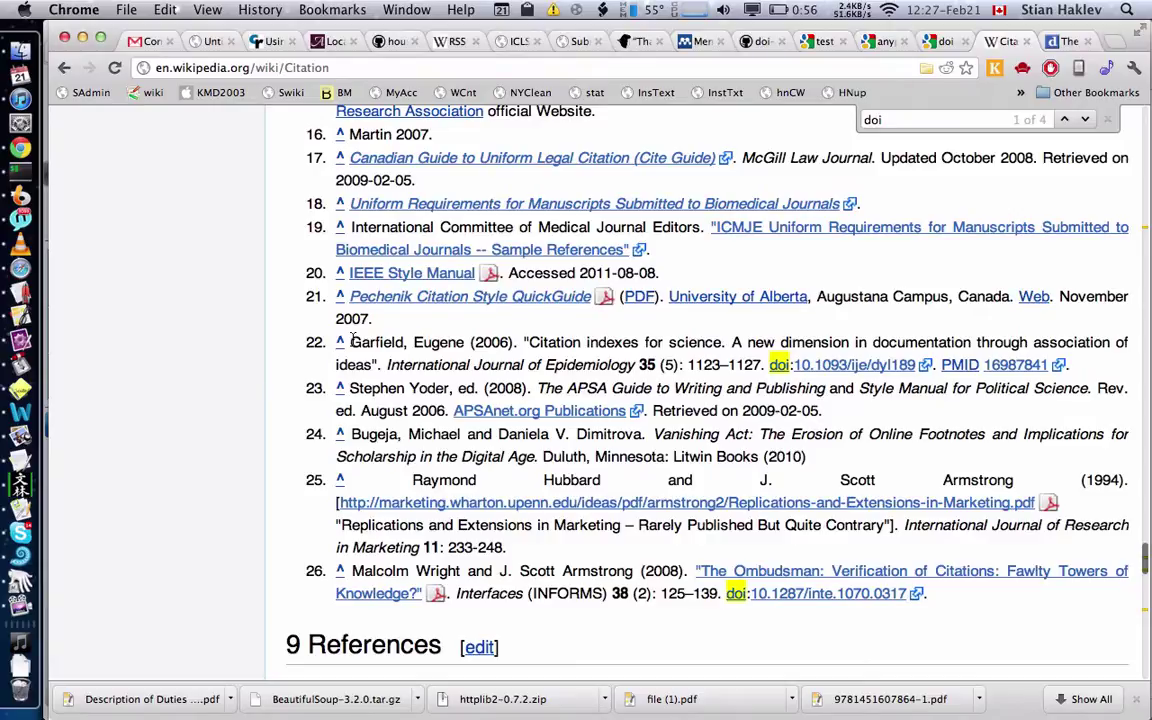
pyautogui.moveTo(352, 340); pyautogui.dragTo(690, 376)
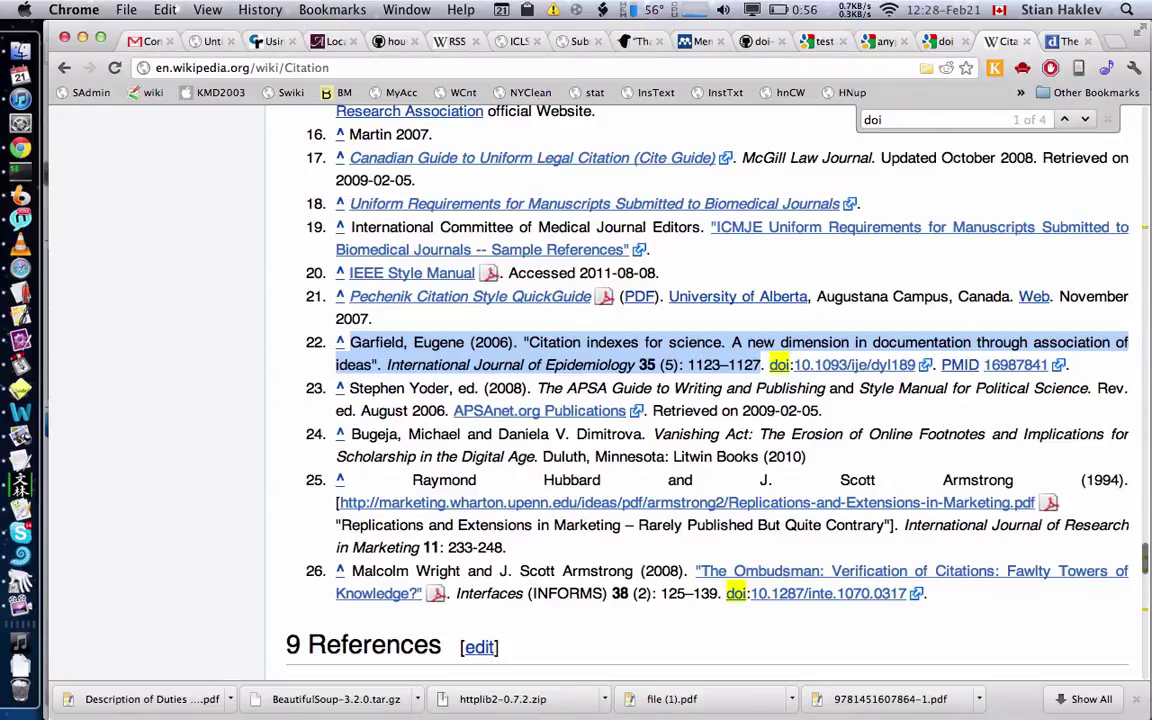
pyautogui.press('super+Tab')
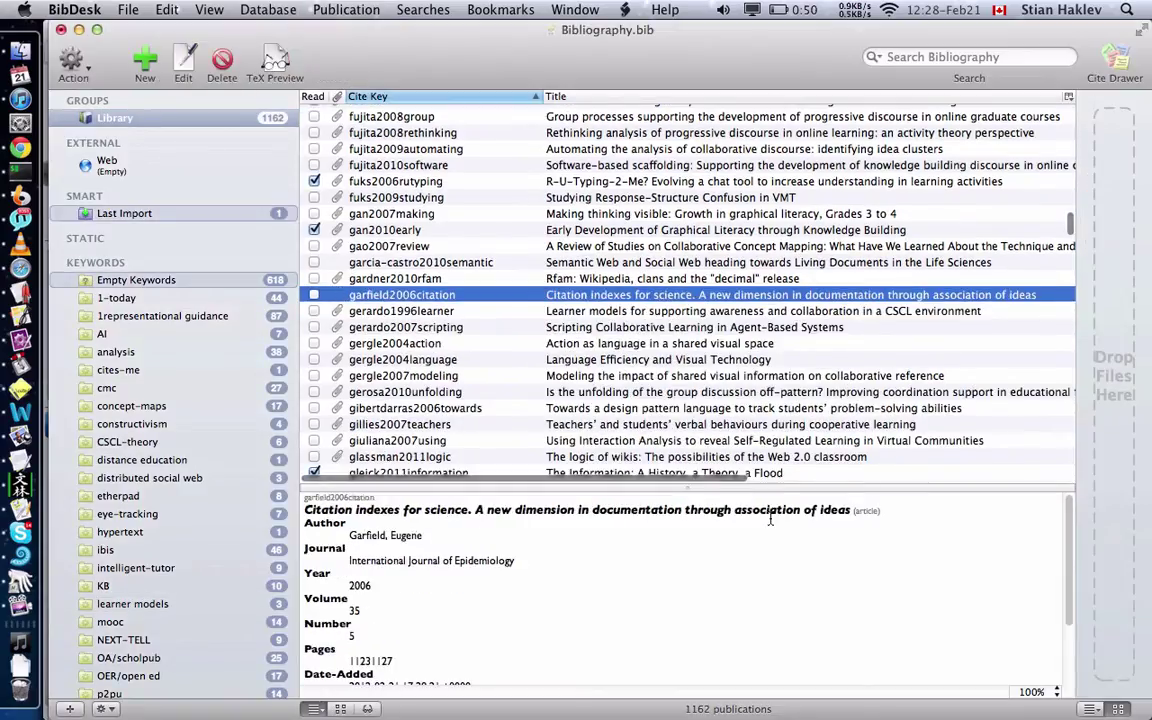
# - Review the text-imported garfield2006citation entry, then delete it, leaving 1161 publications
pyautogui.press('Return')
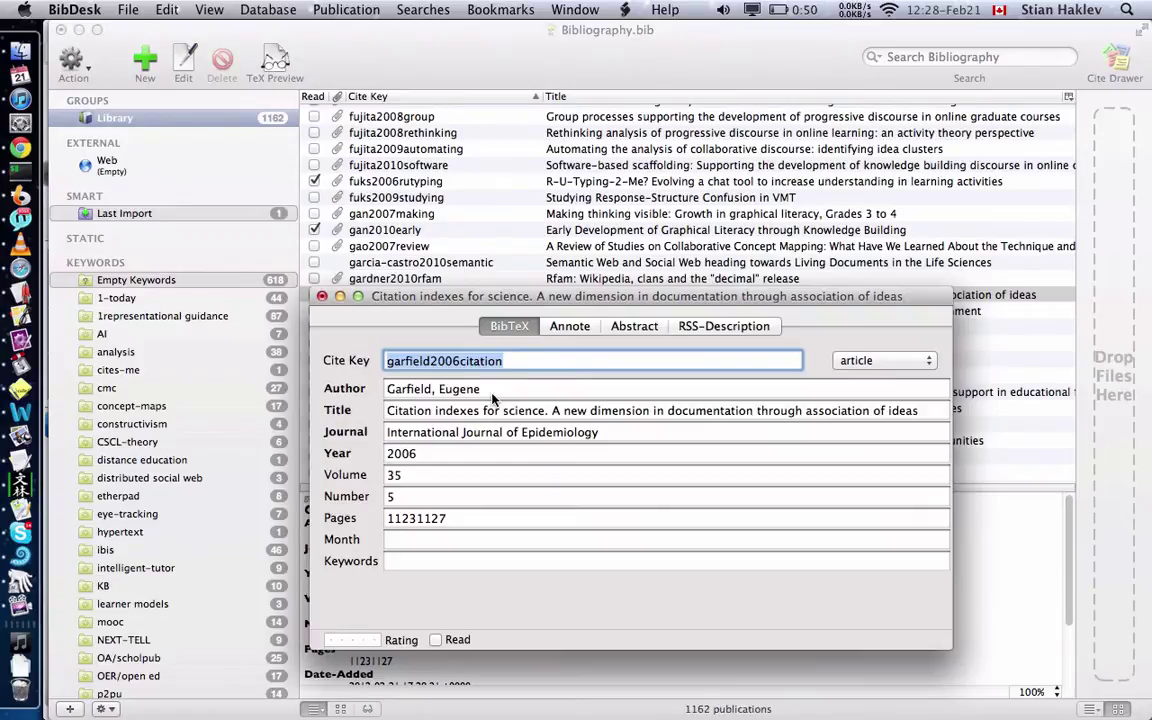
pyautogui.click(322, 296)
pyautogui.press('super+BackSpace')
pyautogui.press('Return')
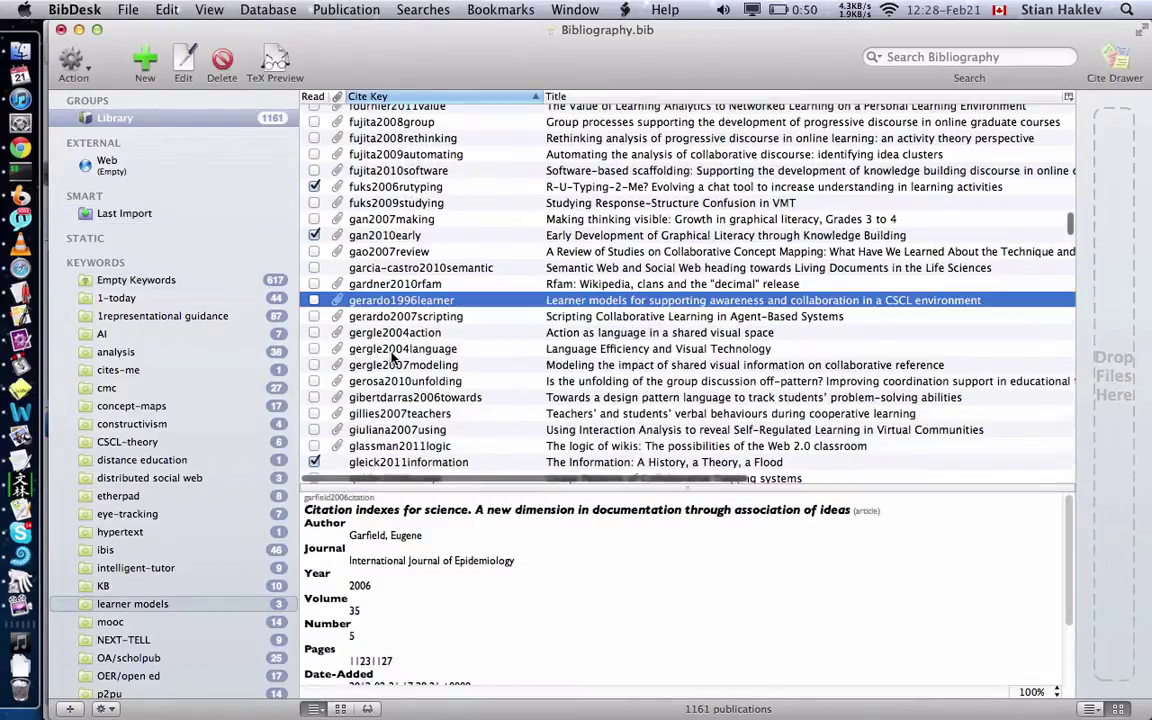
pyautogui.press('super+Tab')
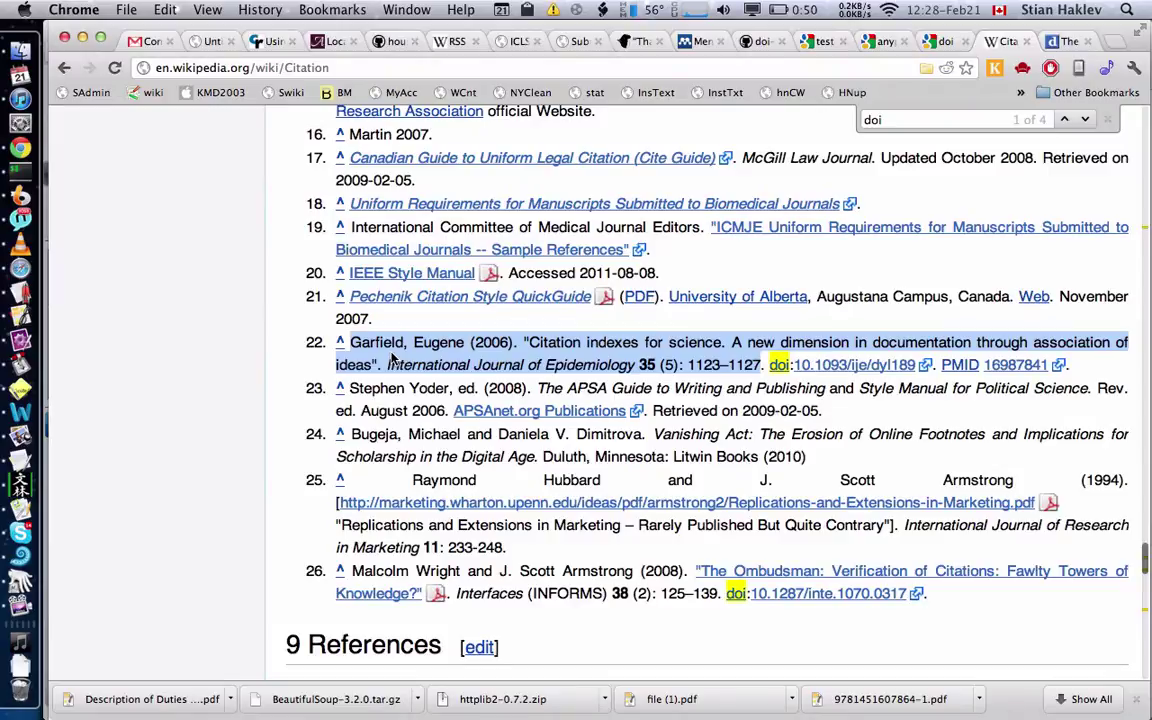
# - Import the Strijbos et al. (2004) reference from page 16 of pfister2009impact.pdf into BibDesk
pyautogui.press('super+Tab')
pyautogui.press('super+Tab')
pyautogui.press('super+Tab')
pyautogui.press('super+Tab')
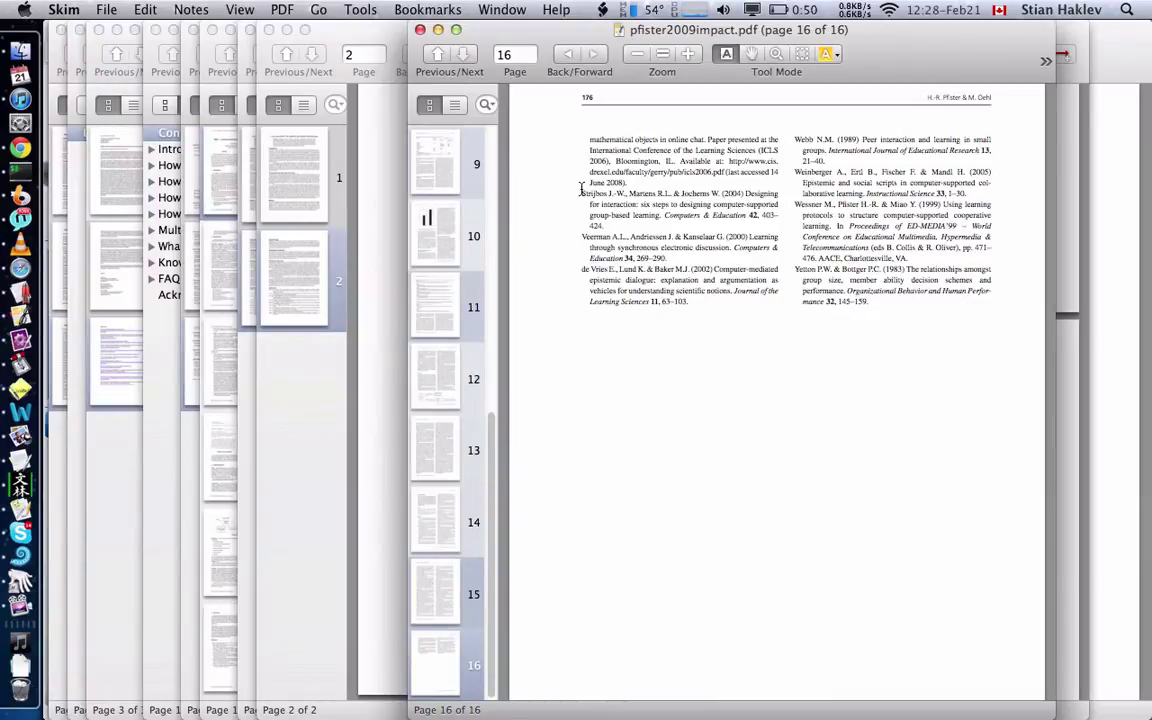
pyautogui.moveTo(587, 193); pyautogui.dragTo(634, 225)
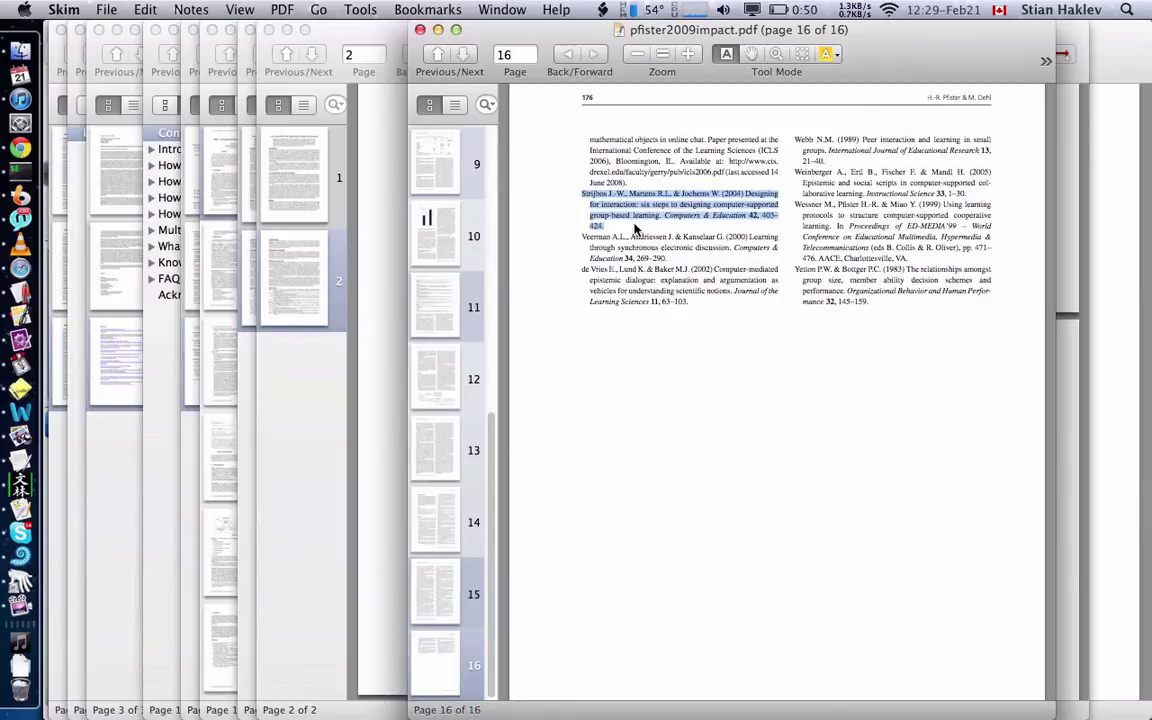
pyautogui.press('super+Tab')
pyautogui.press('Return')
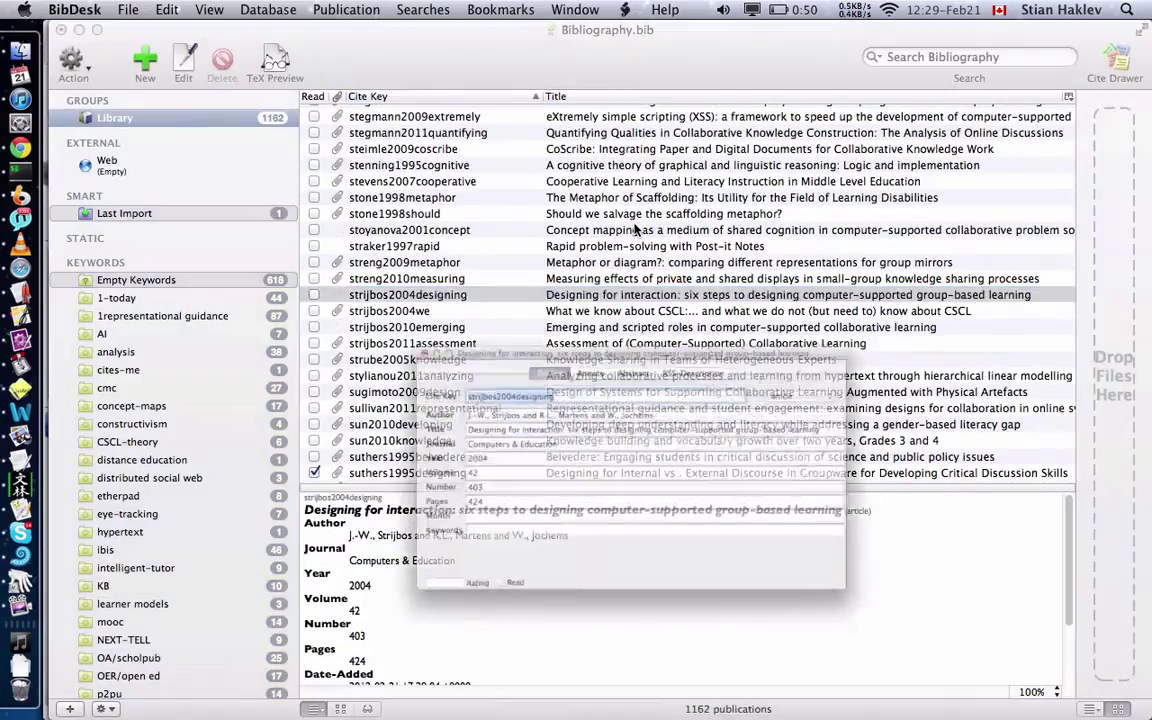